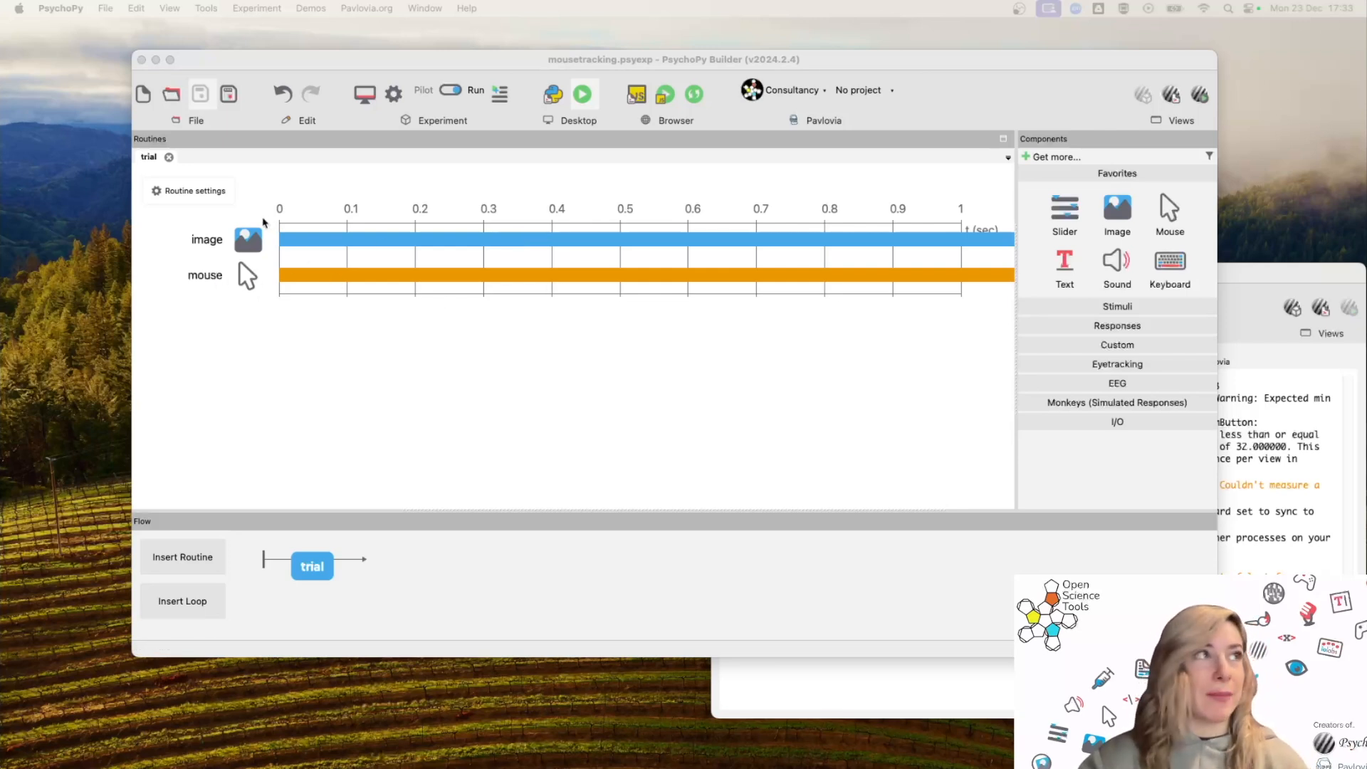
Open the image and mouse components' properties in the trial routine to review their settings, closing each.
left_click(247, 240)
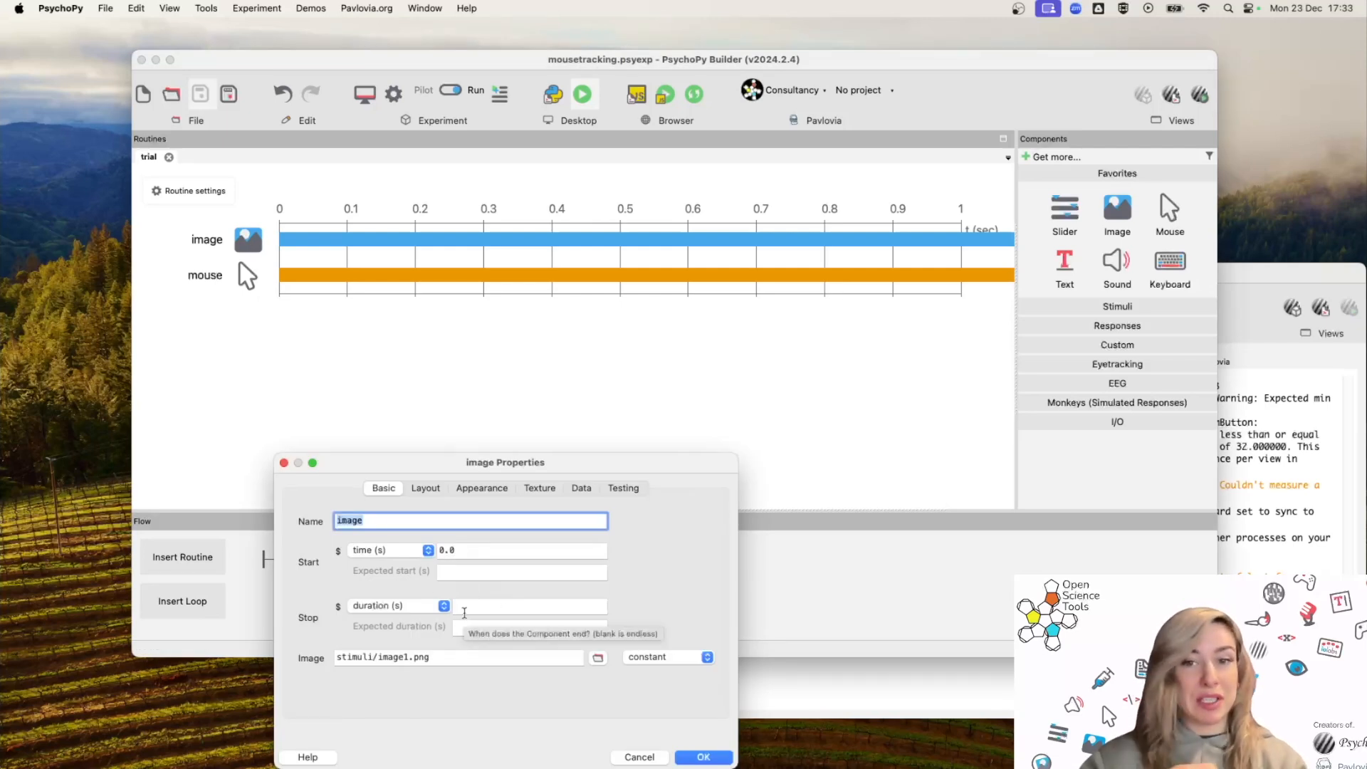
left_click(697, 757)
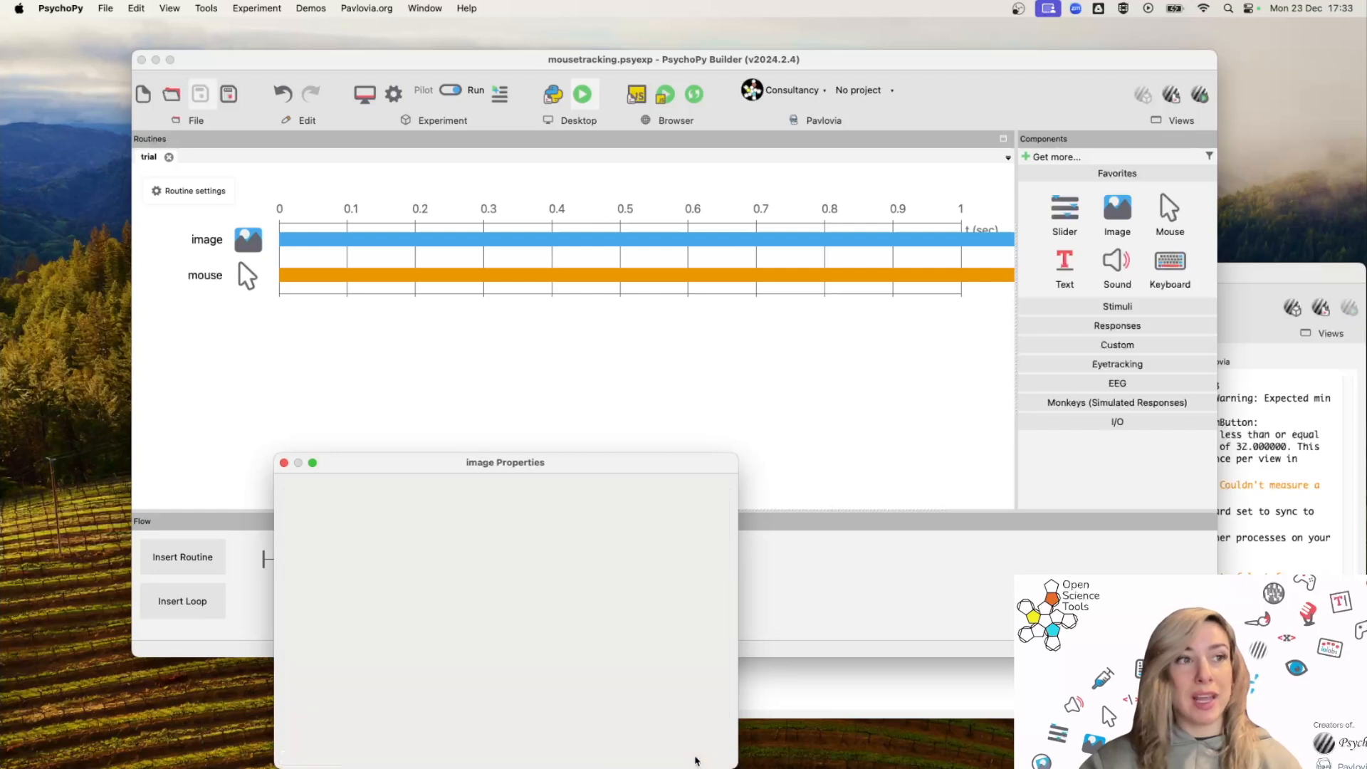
left_click(247, 276)
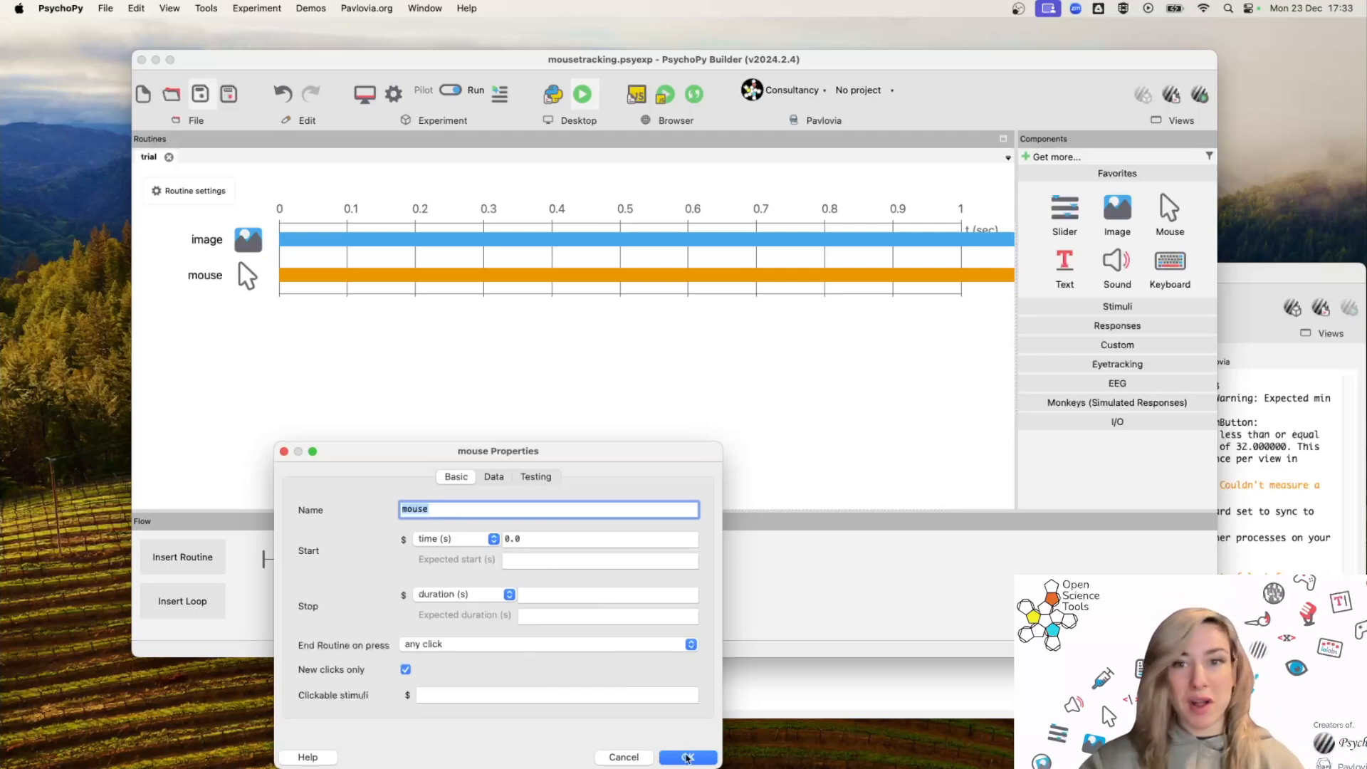
left_click(688, 757)
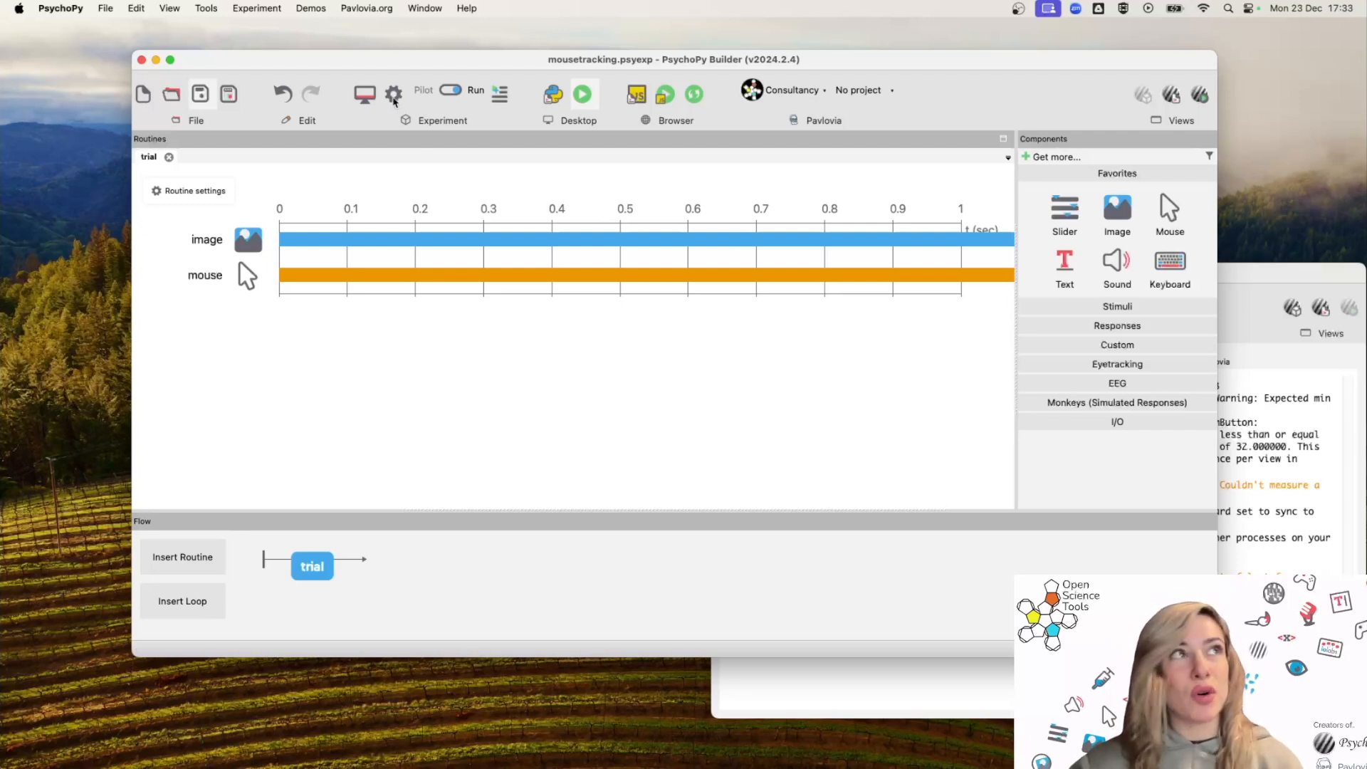
Open the experiment settings and review the Screen options before closing the dialog.
left_click(394, 99)
left_click(425, 339)
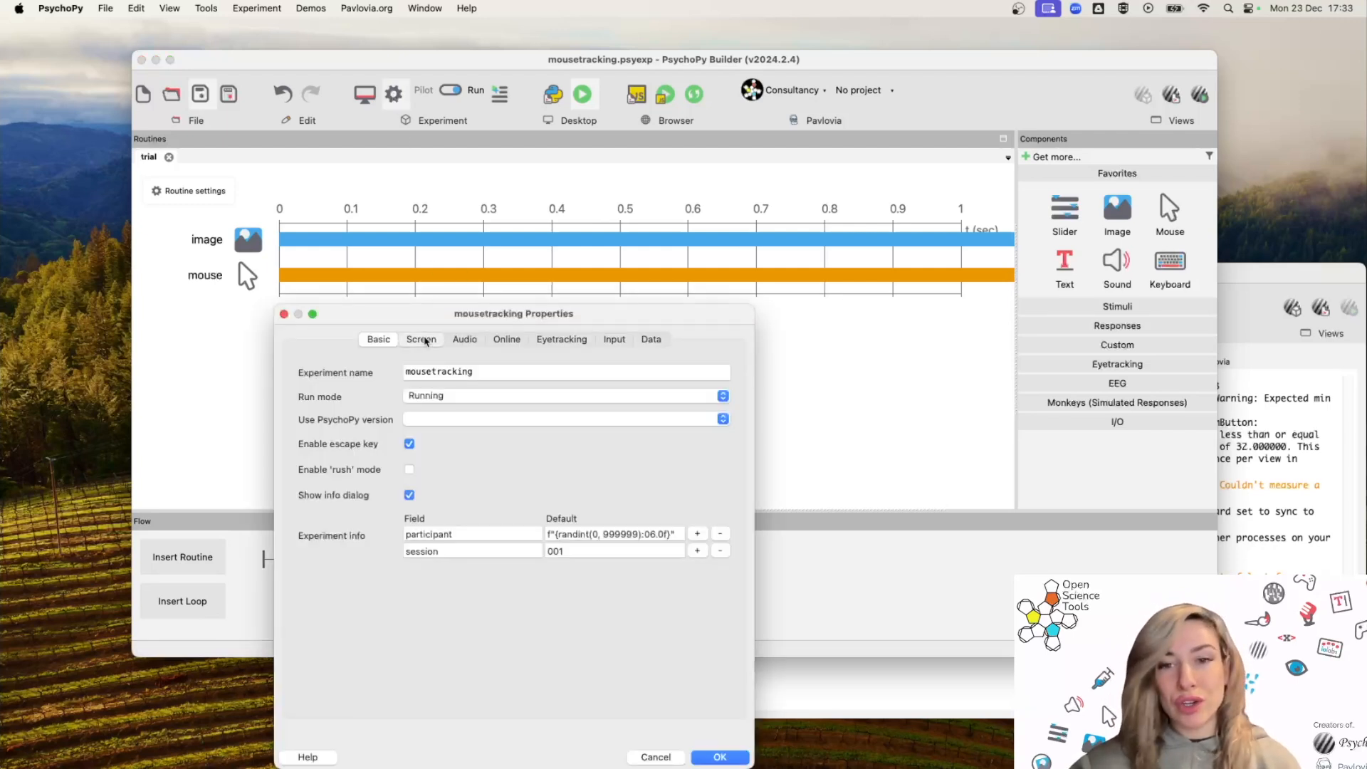
left_click_drag(447, 323, 582, 251)
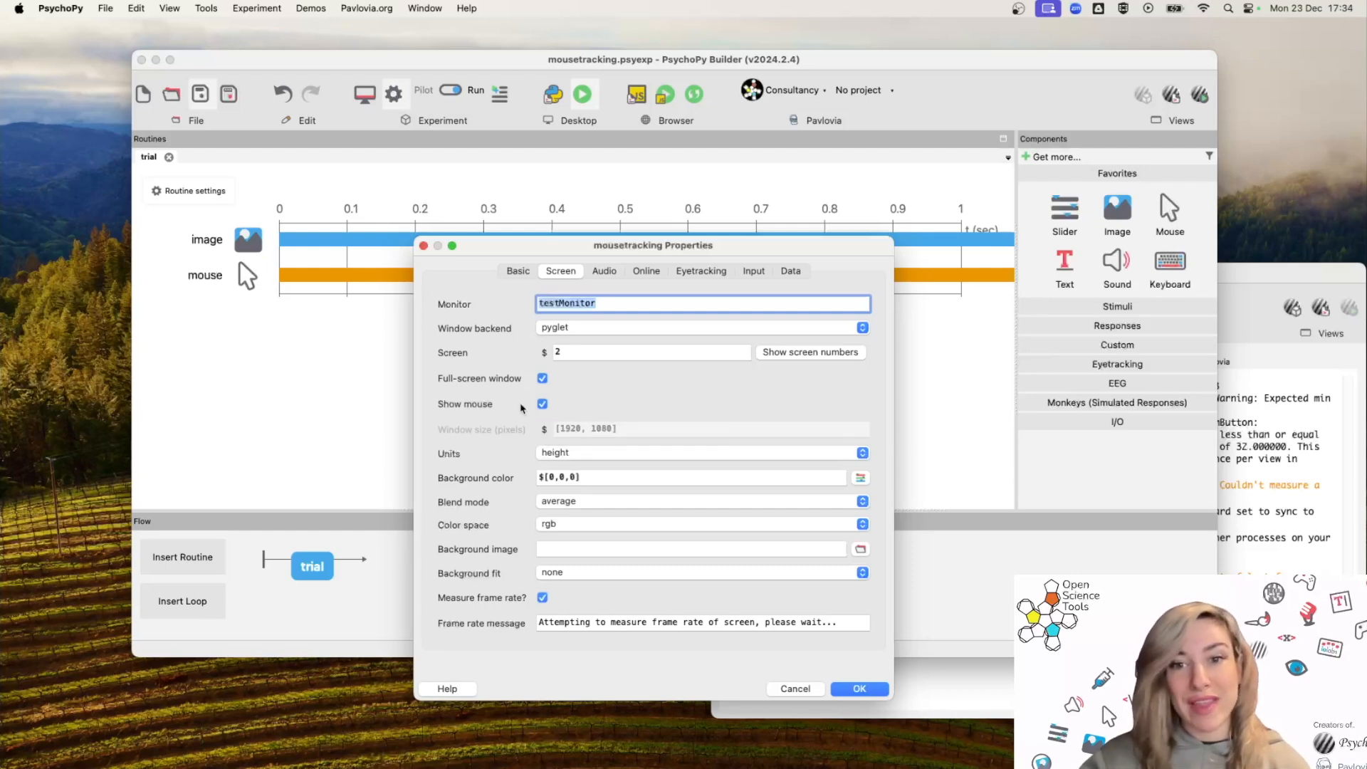
left_click(860, 685)
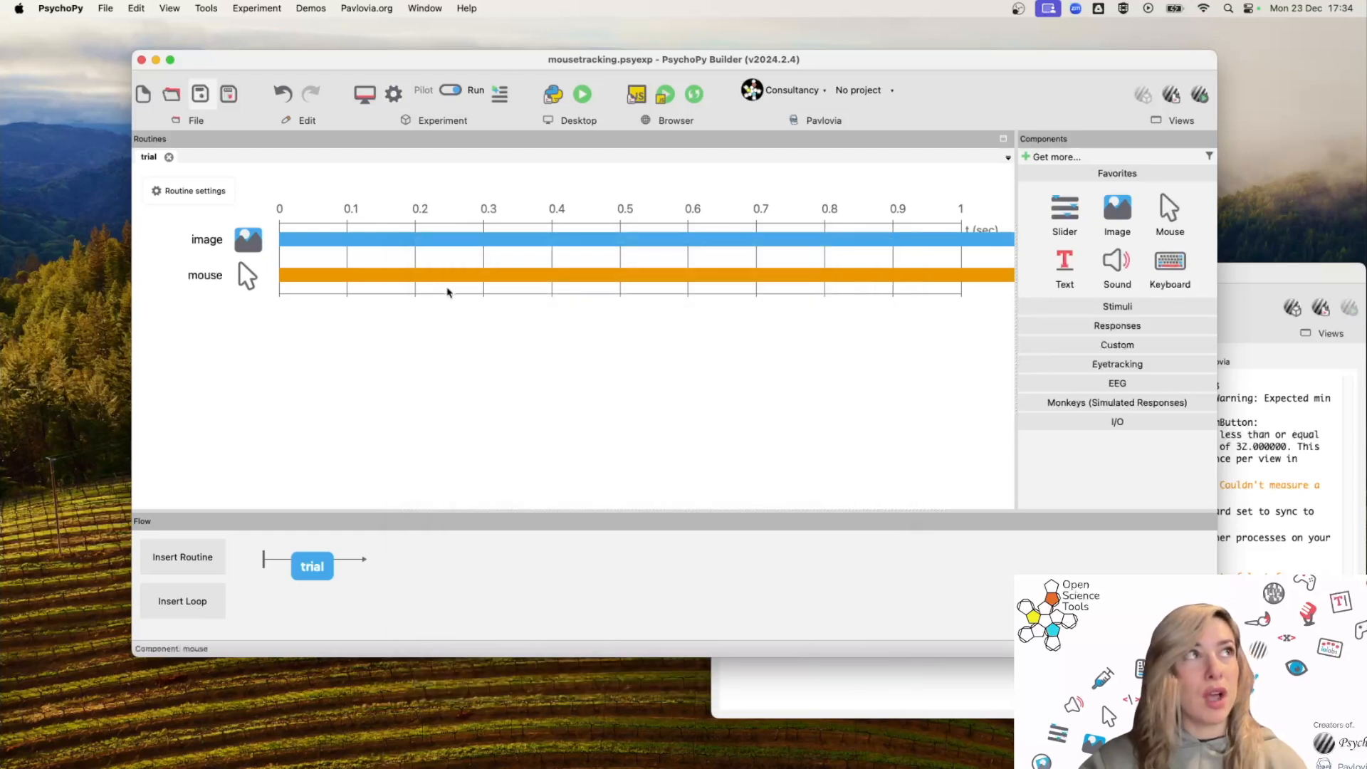
Run the experiment and click on the displayed scene to end the trial.
left_click(583, 97)
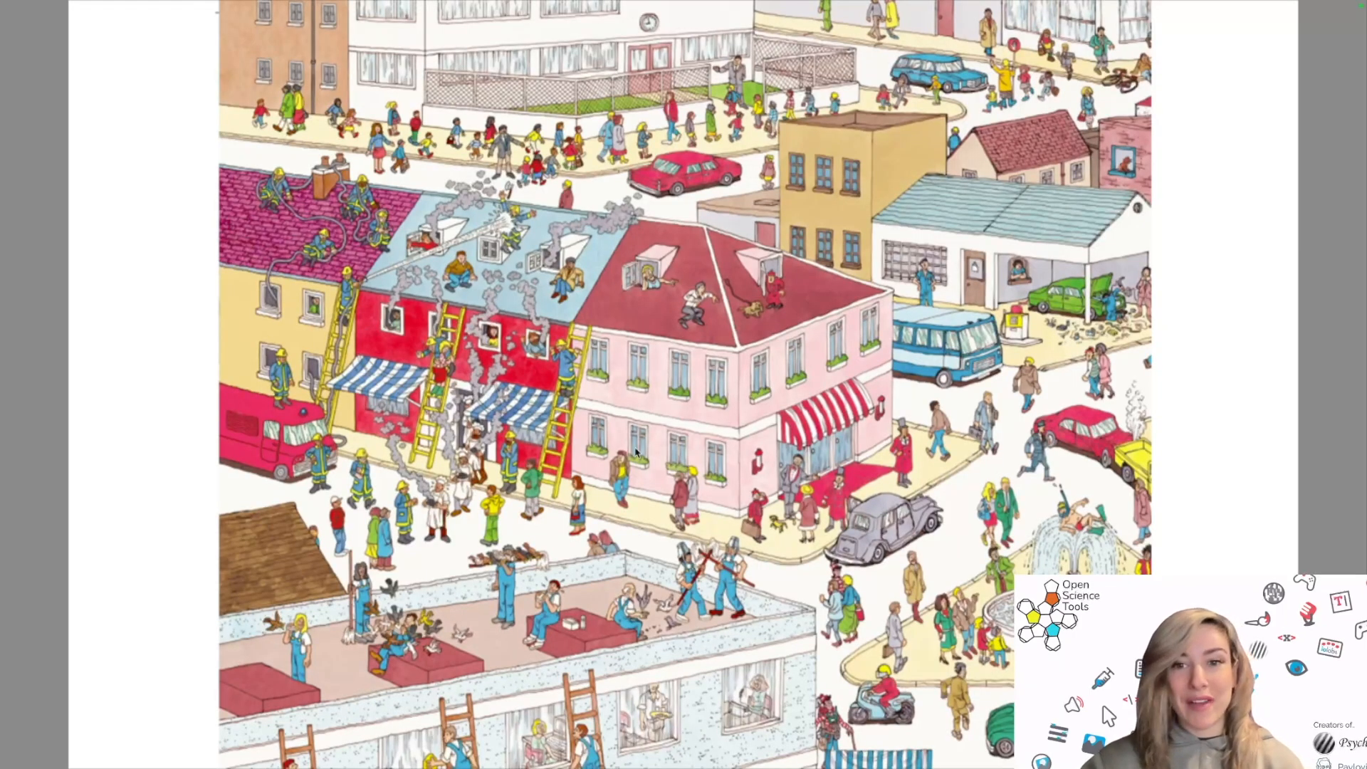
left_click(825, 709)
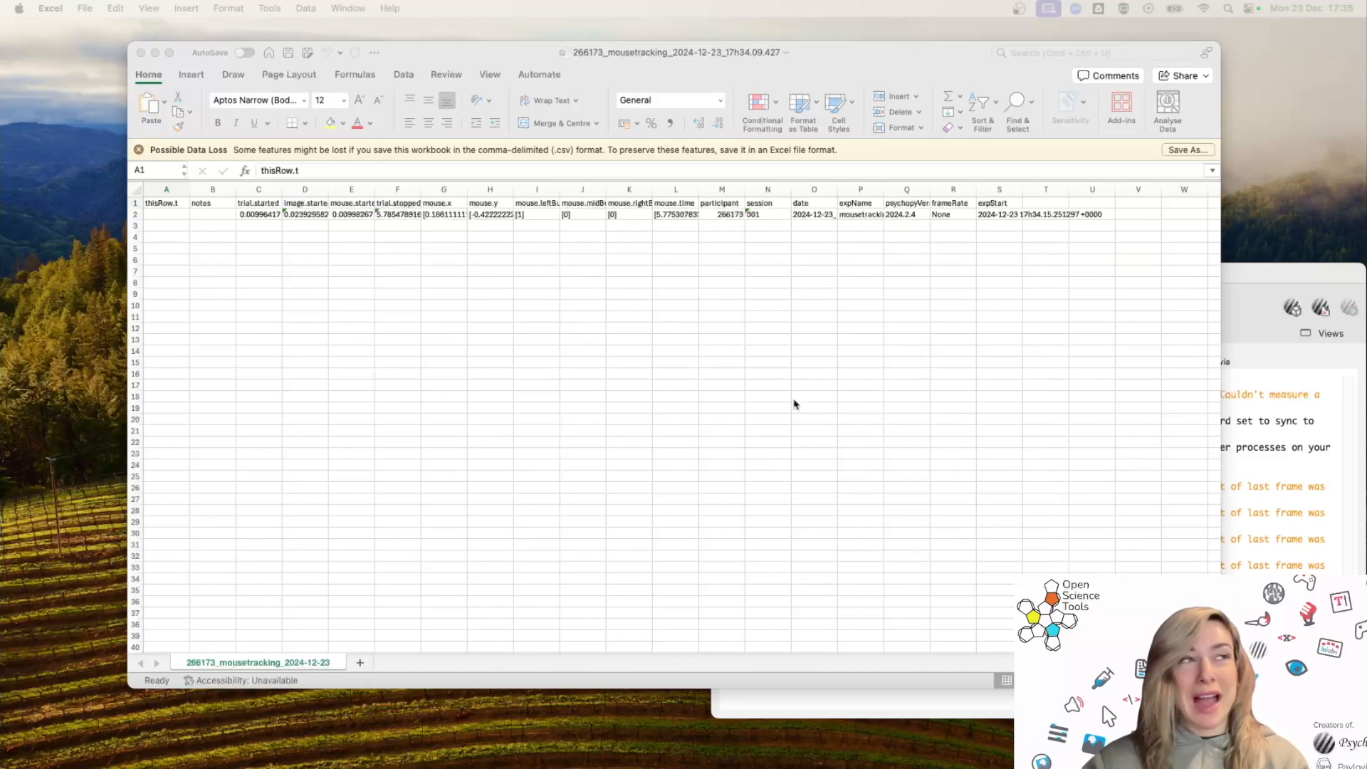
Zoom into the output data sheet and examine the trial and mouse column headers.
left_click(1133, 681)
left_click_drag(1133, 680, 1172, 681)
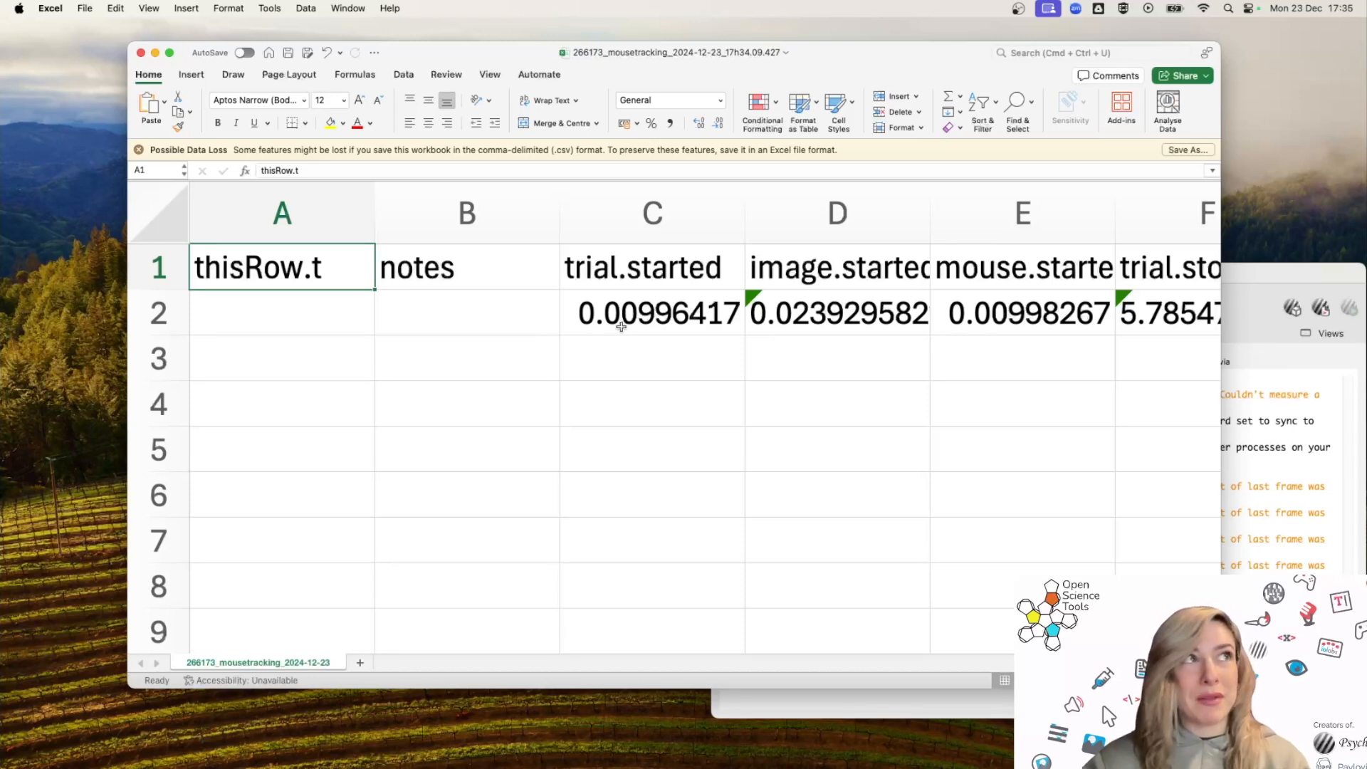
scroll(705, 326, "right", 5)
left_click(830, 282)
scroll(650, 297, "right", 3)
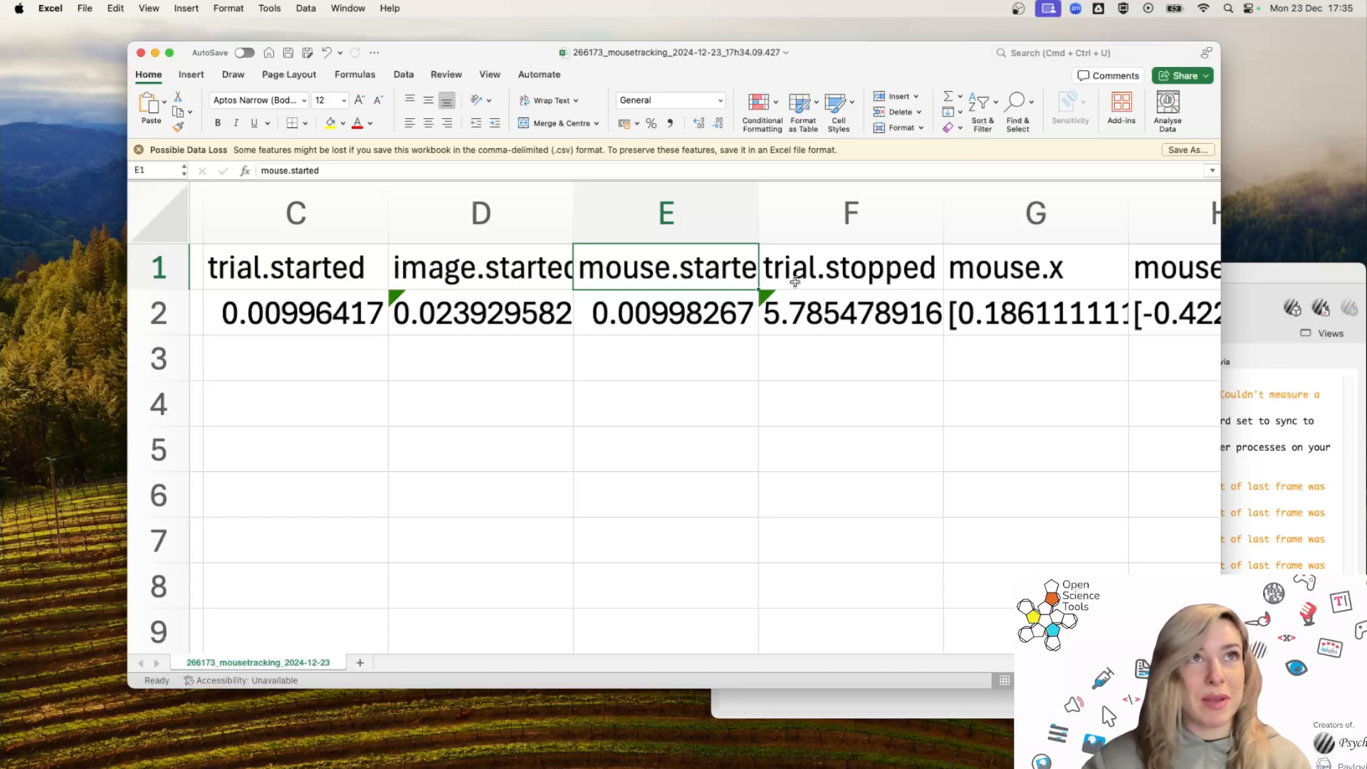
scroll(795, 282, "right", 3)
scroll(795, 281, "right", 3)
left_click(664, 276)
left_click(820, 268)
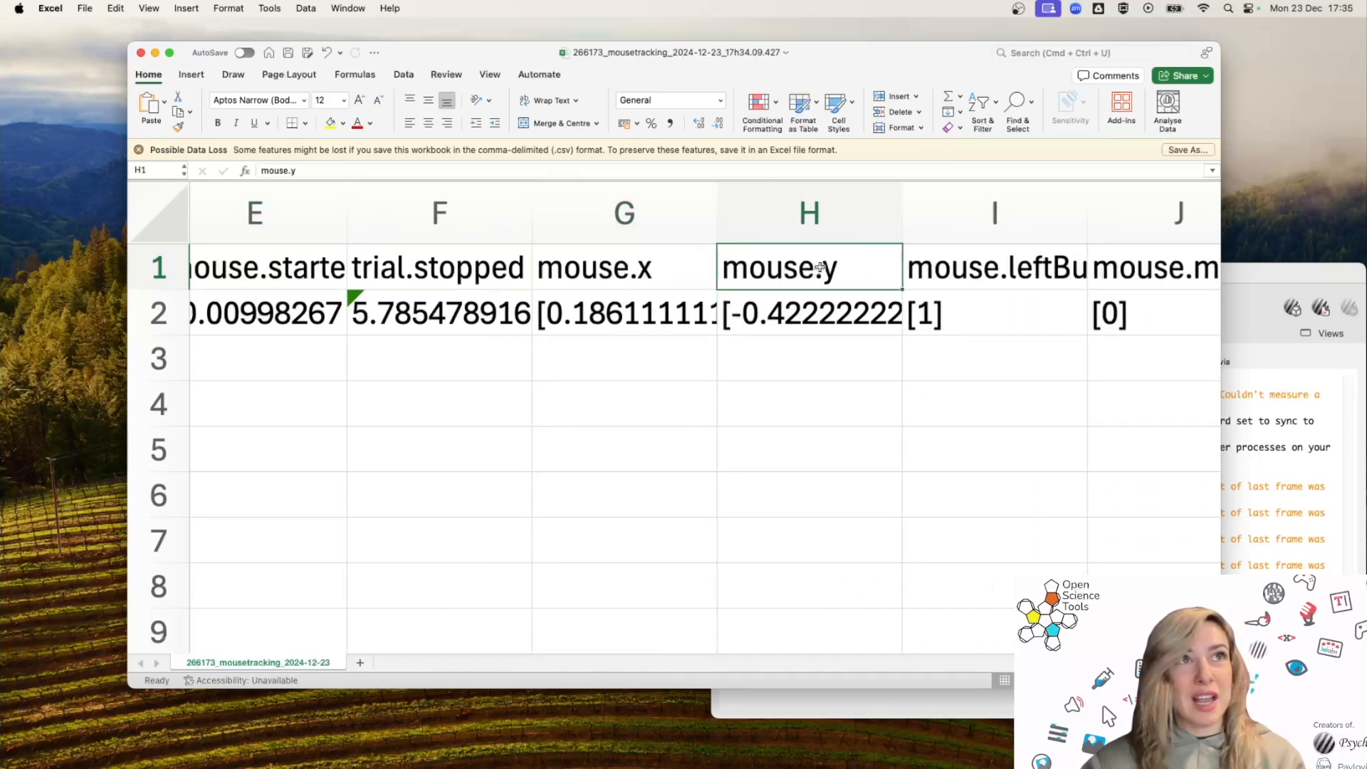
left_click(1023, 273)
scroll(1023, 272, "right", 4)
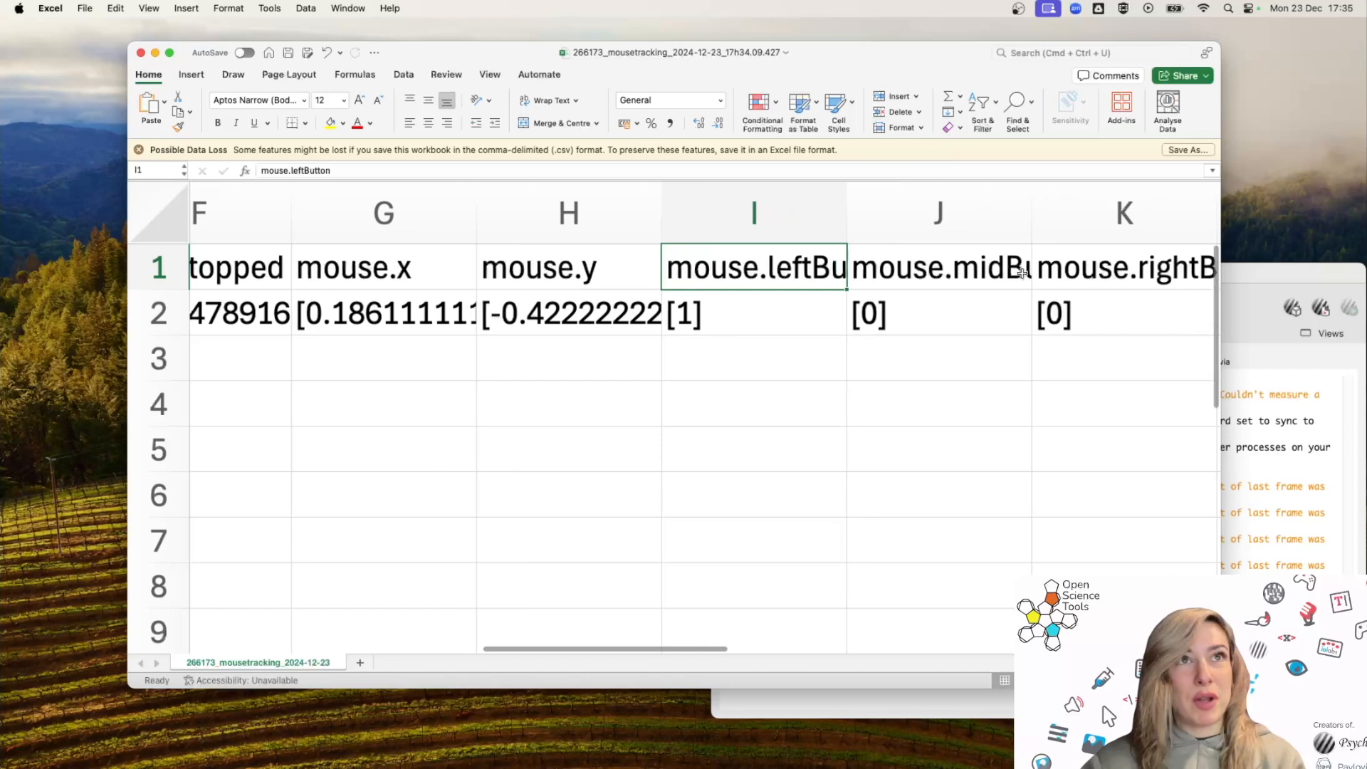
left_click(1023, 273)
left_click(1115, 276)
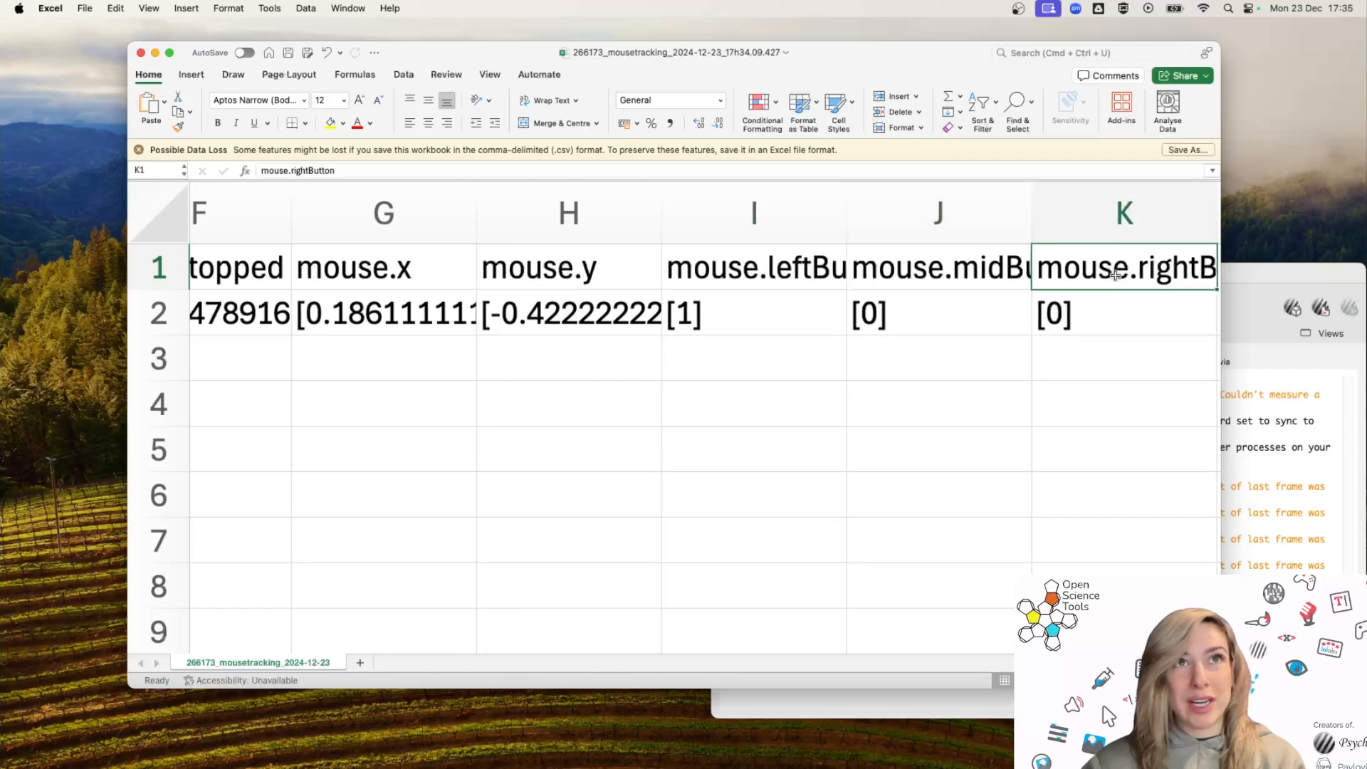
scroll(1021, 312, "down", 5)
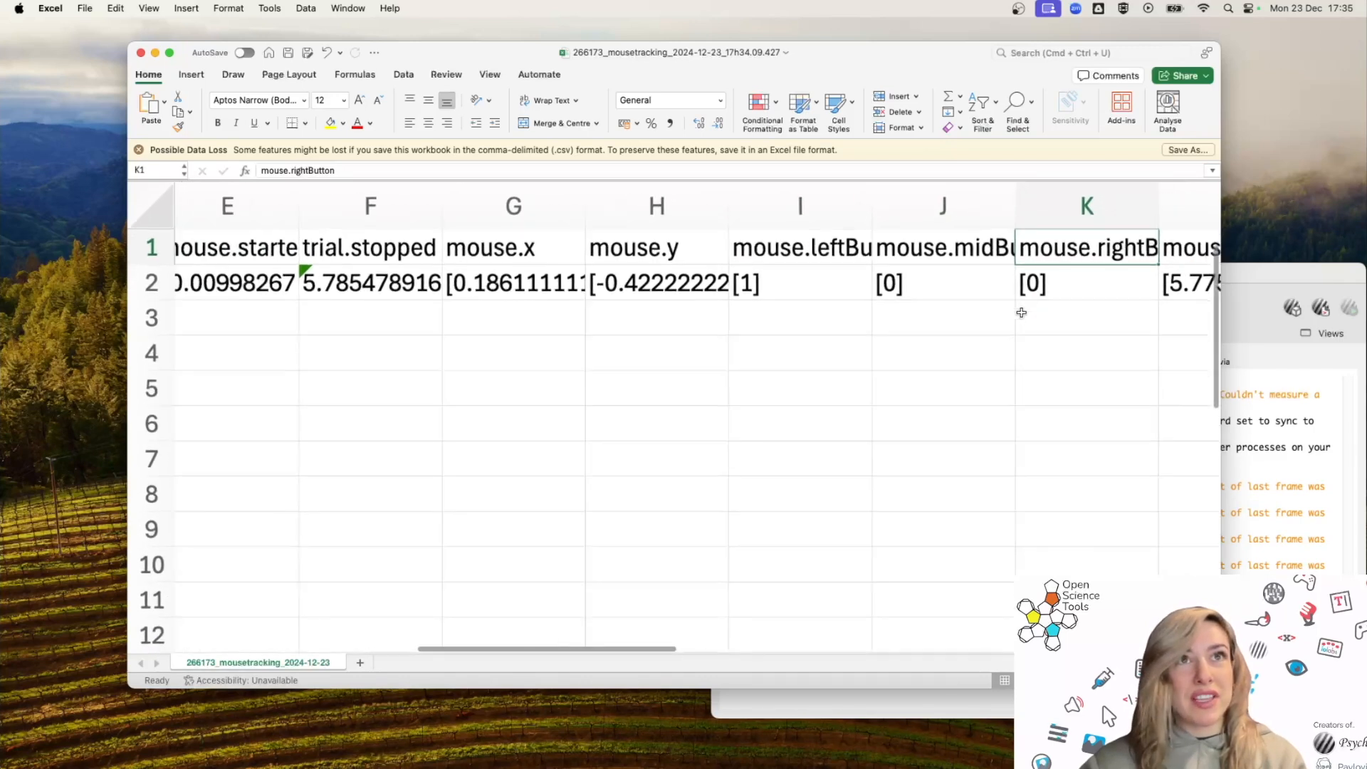
scroll(1018, 310, "right", 3)
left_click(1019, 235)
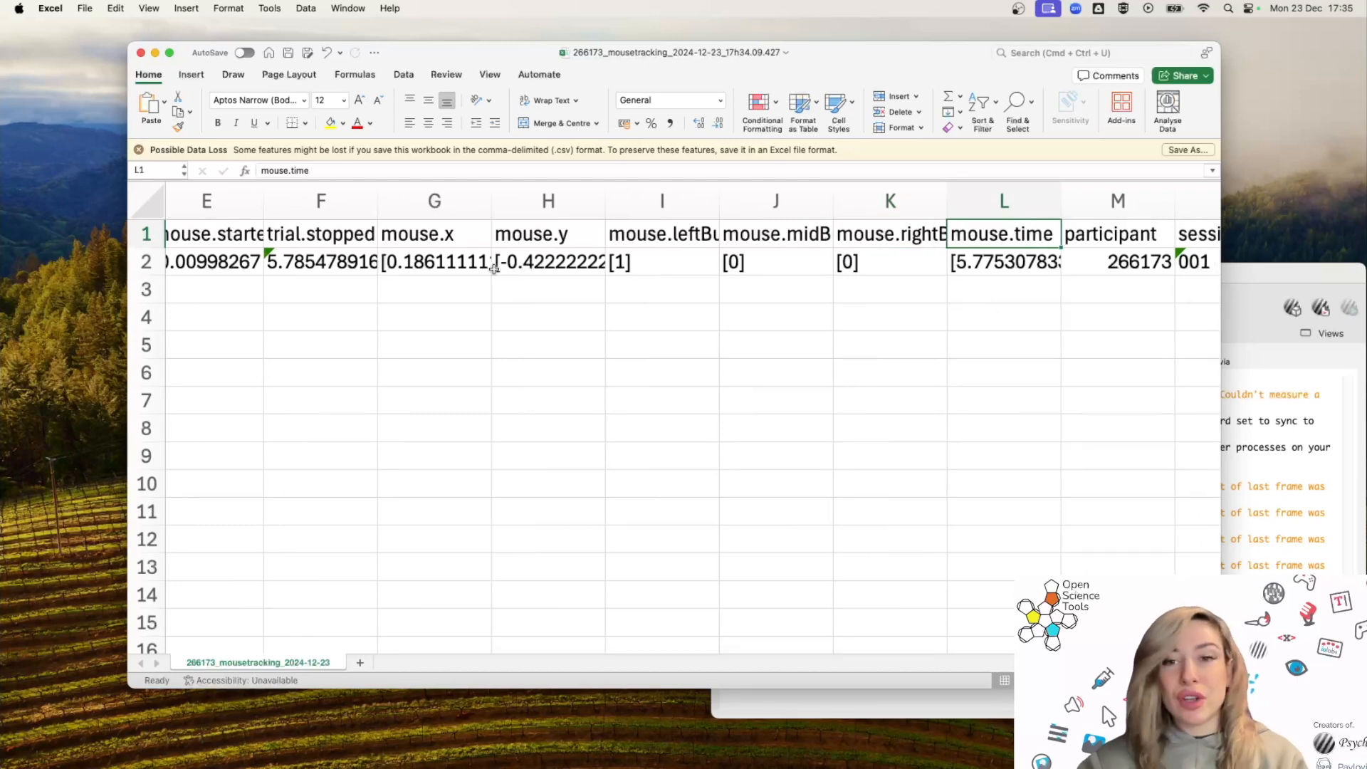
Inspect the recorded mouse.x, mouse.y, button and mouse.time values in row 2.
left_click(459, 262)
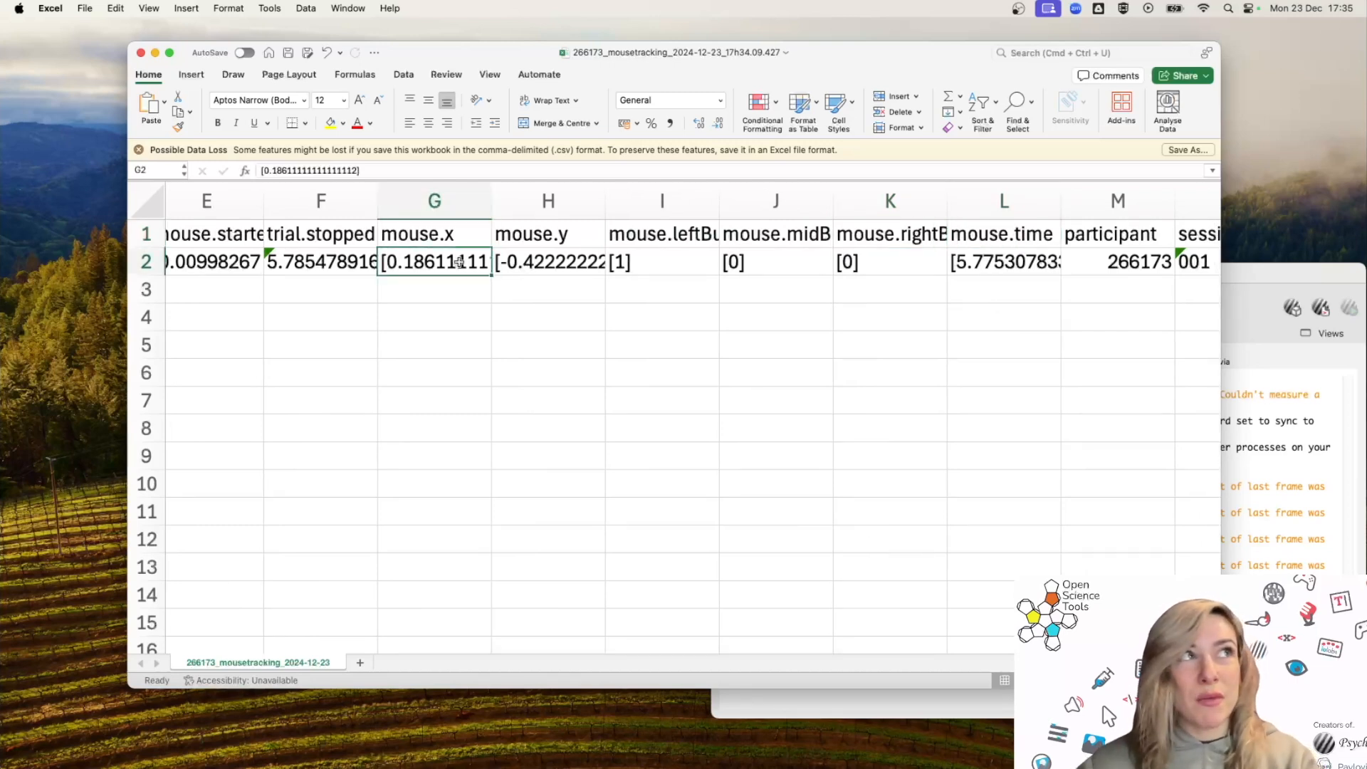
key("Right")
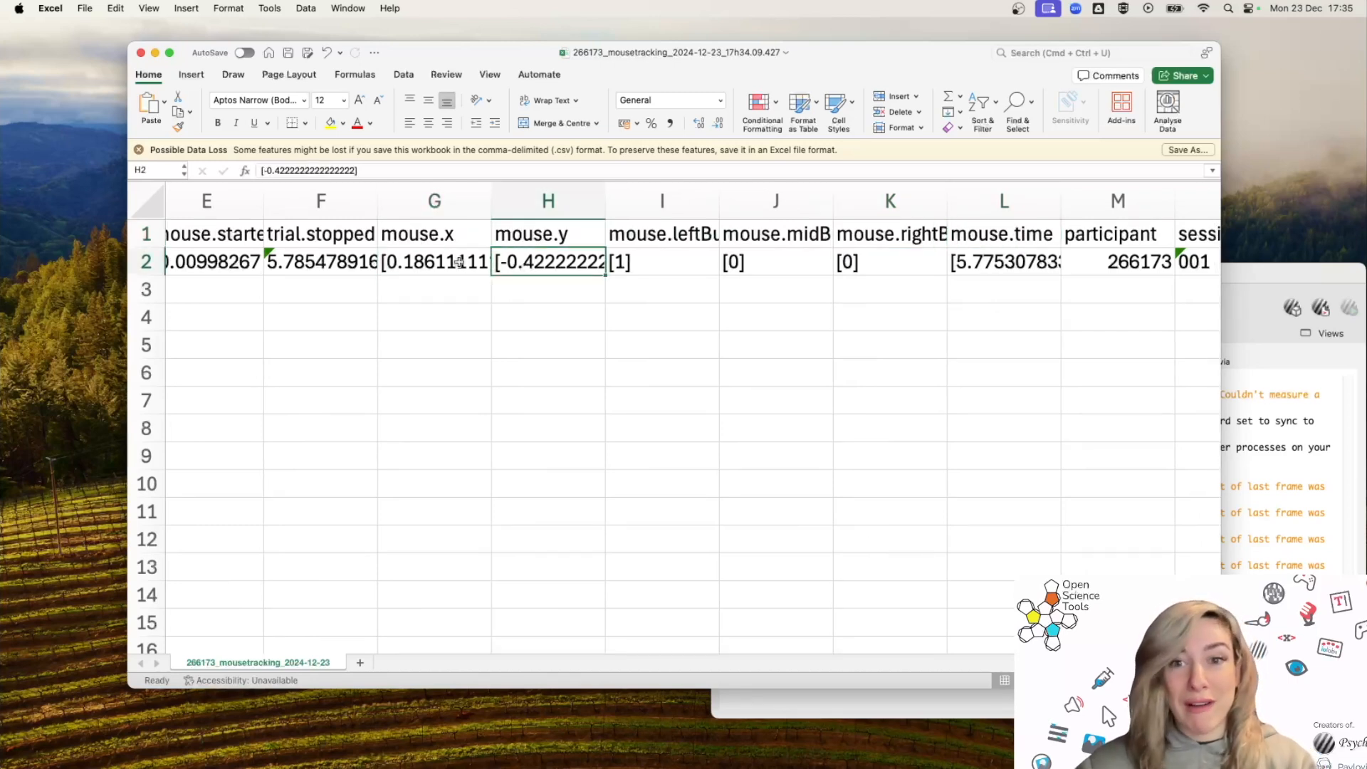
key("Right")
key("Right")
key("Right")
key("Left")
key("Left")
key("Right")
key("Right")
key("Right")
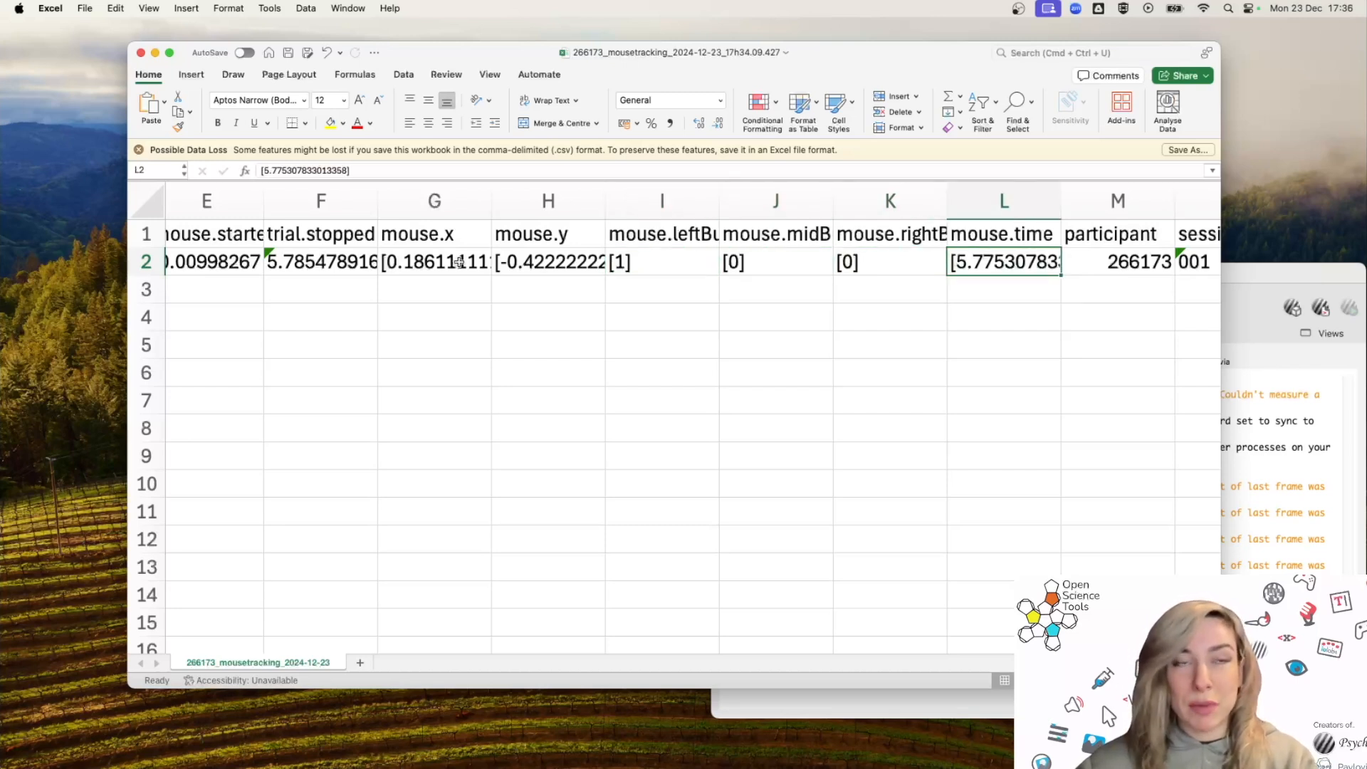
left_click(421, 263)
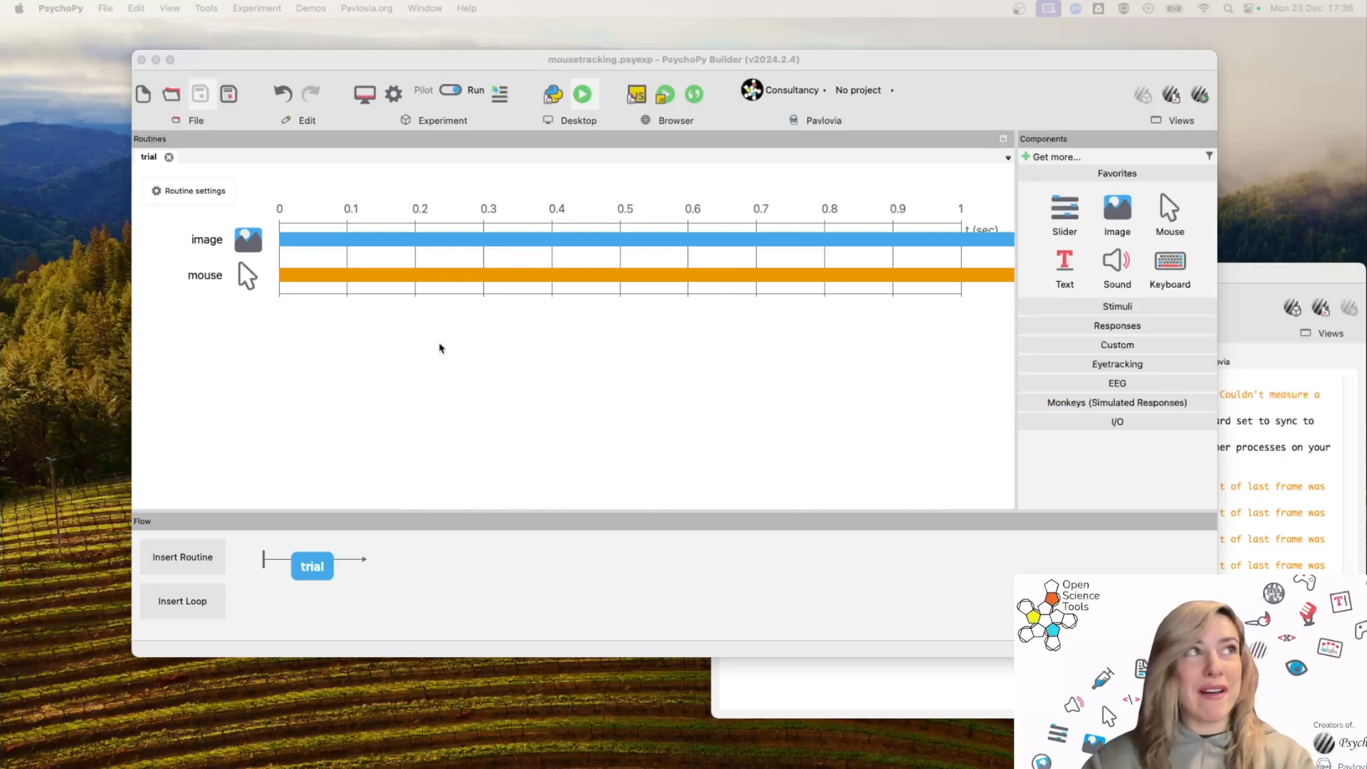
Set the mouse component to save the mouse state on every frame.
left_click(242, 276)
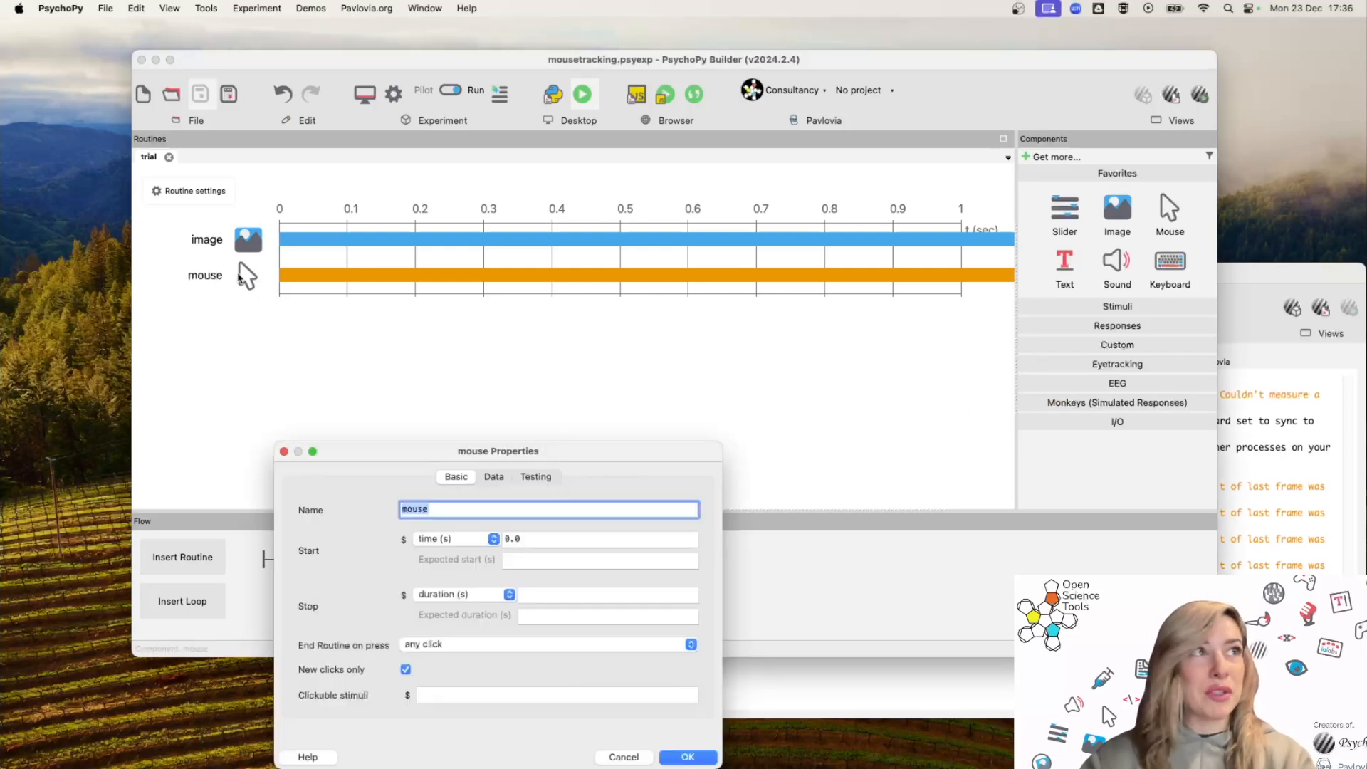
left_click_drag(558, 452, 657, 321)
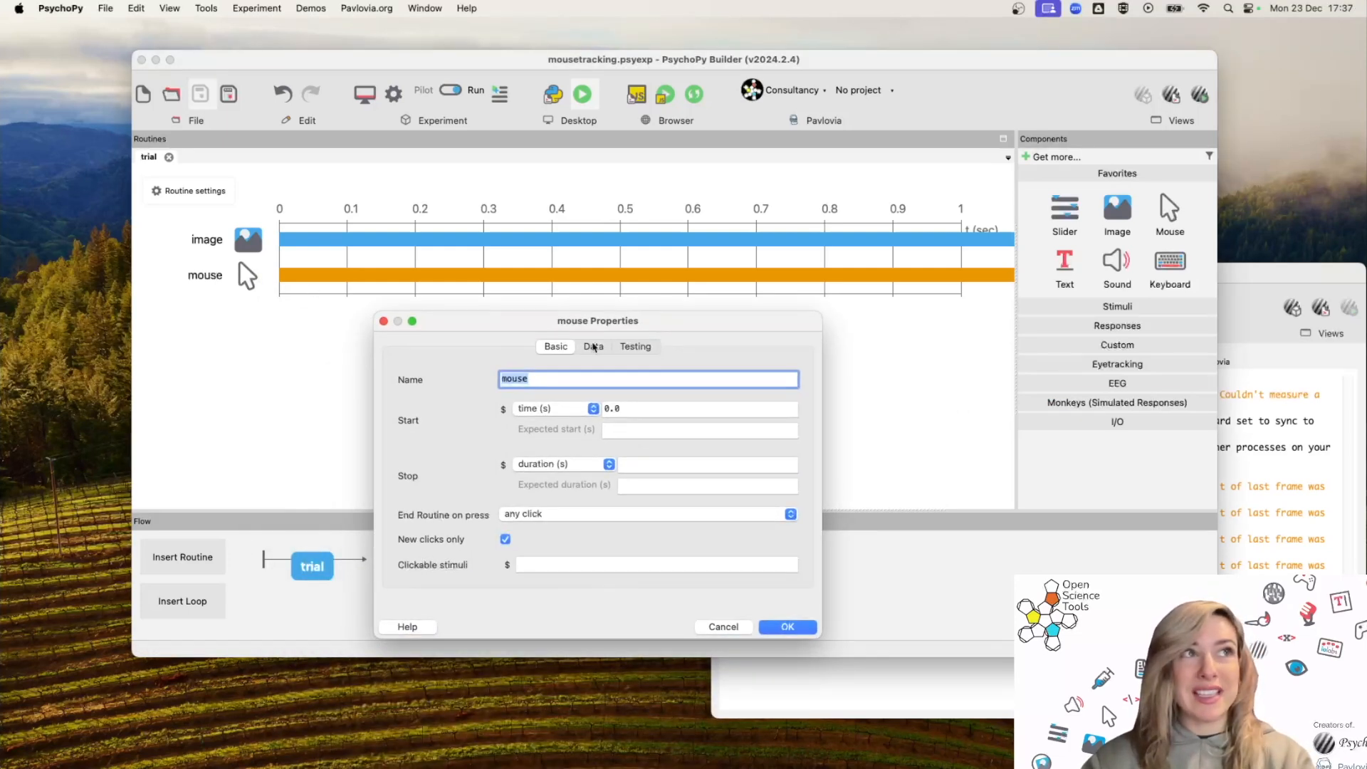
left_click(593, 346)
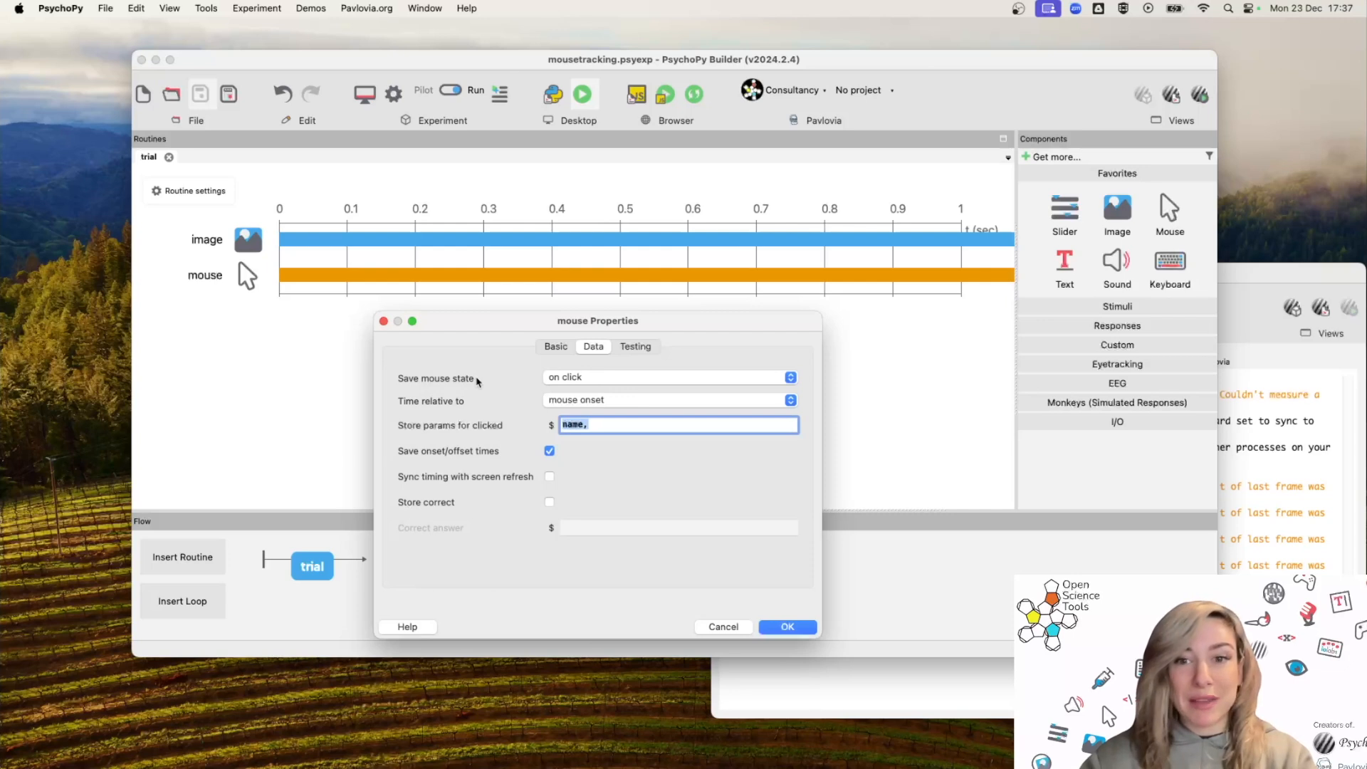
left_click(567, 383)
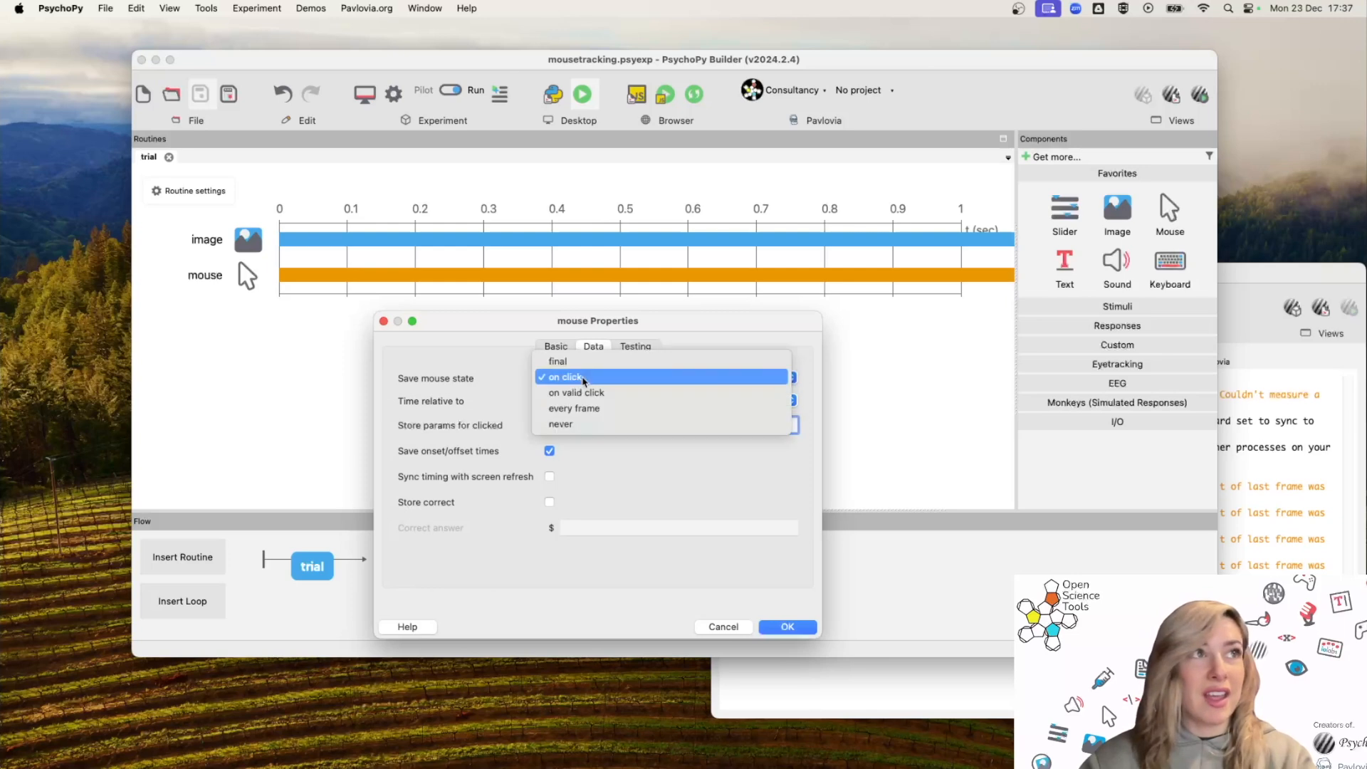
left_click(592, 408)
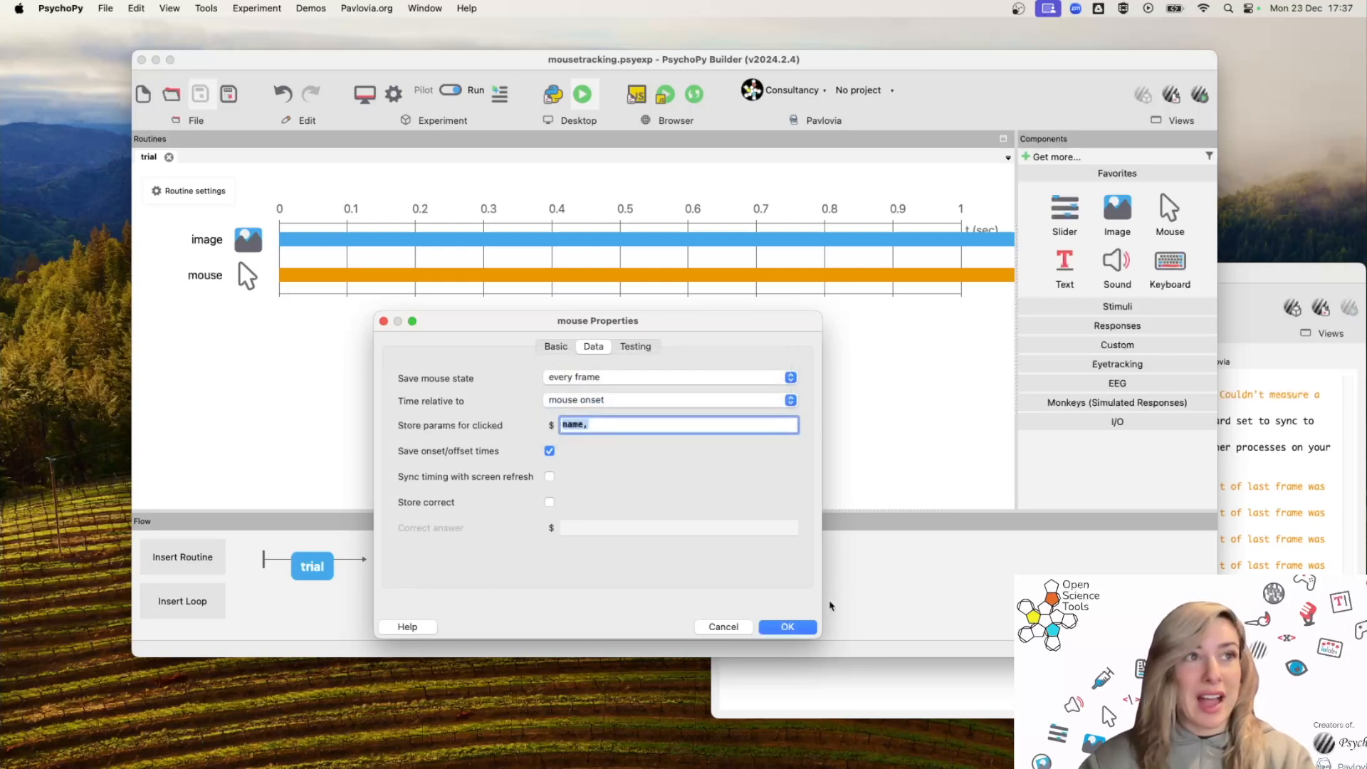
left_click(796, 631)
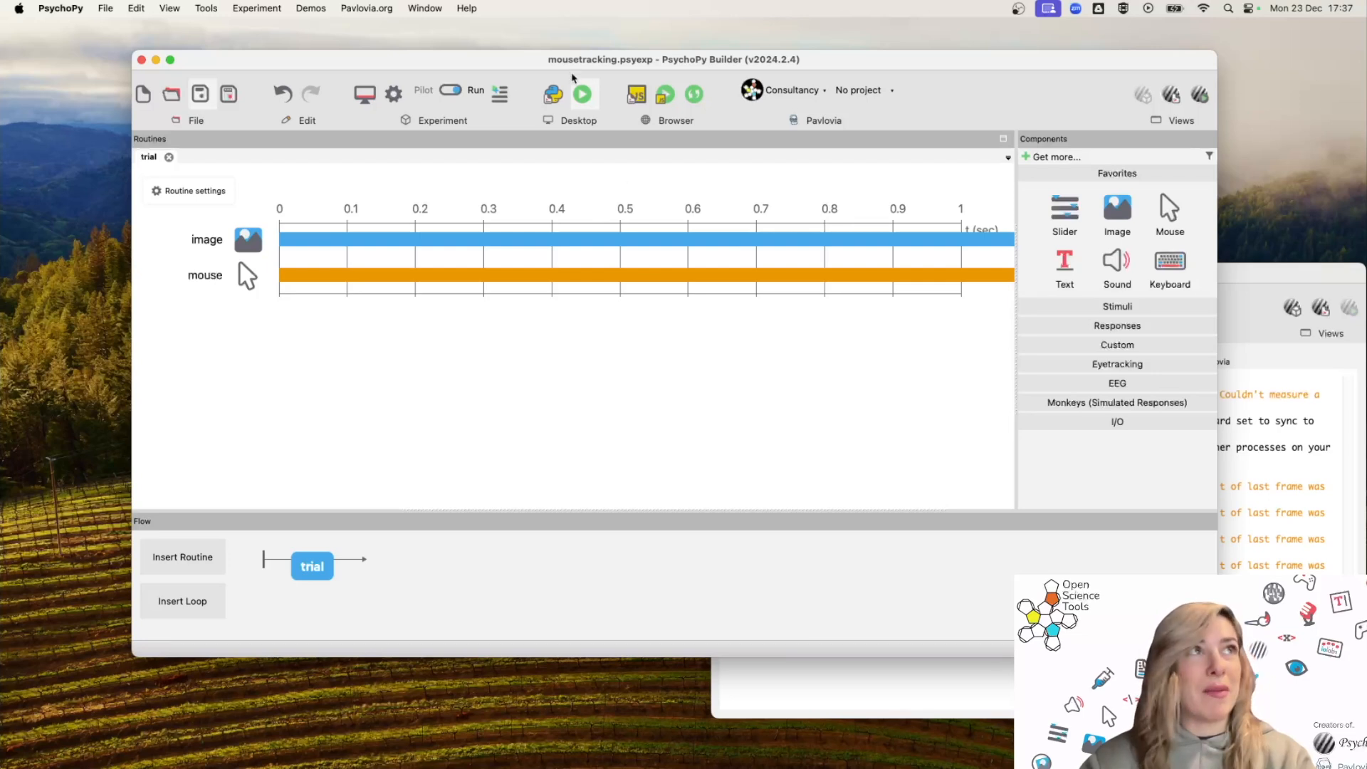
Run the experiment again and click on the displayed scene to end the trial.
left_click(588, 100)
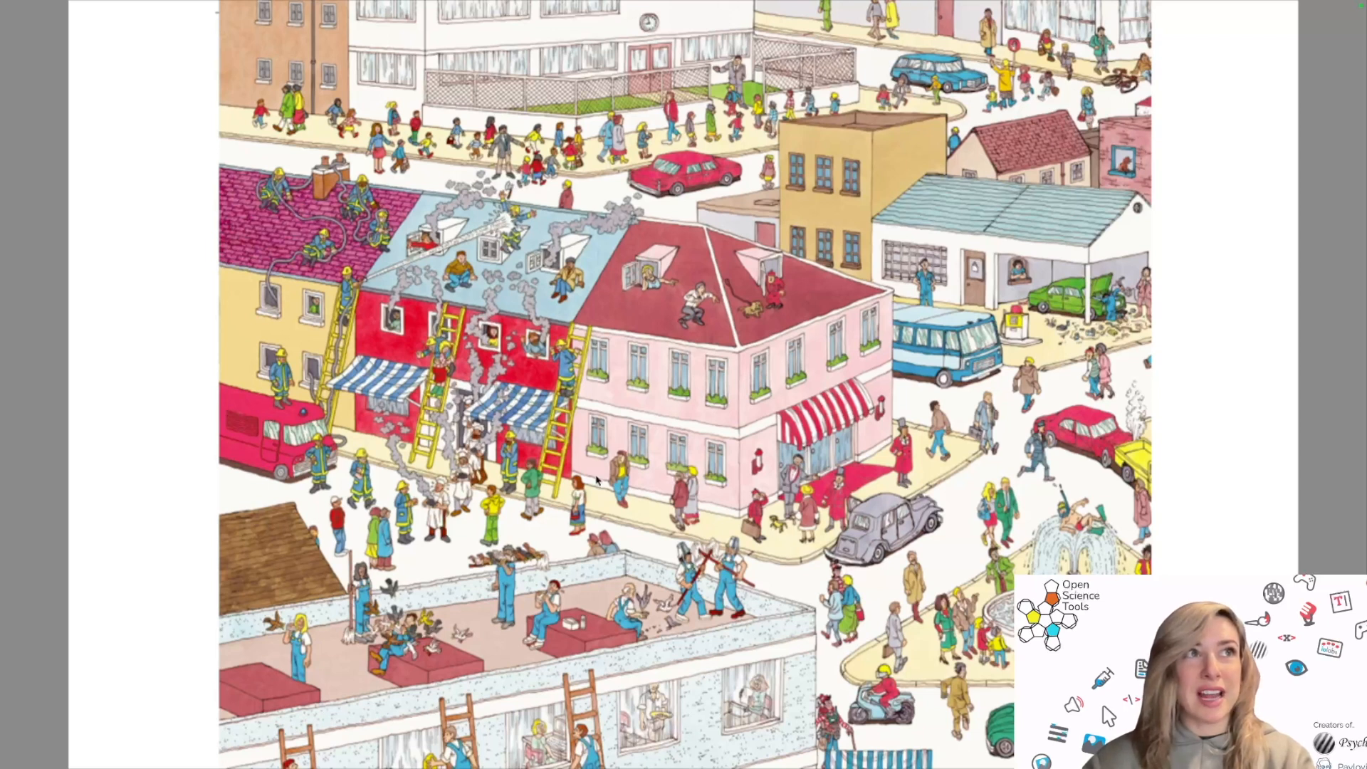
left_click(825, 726)
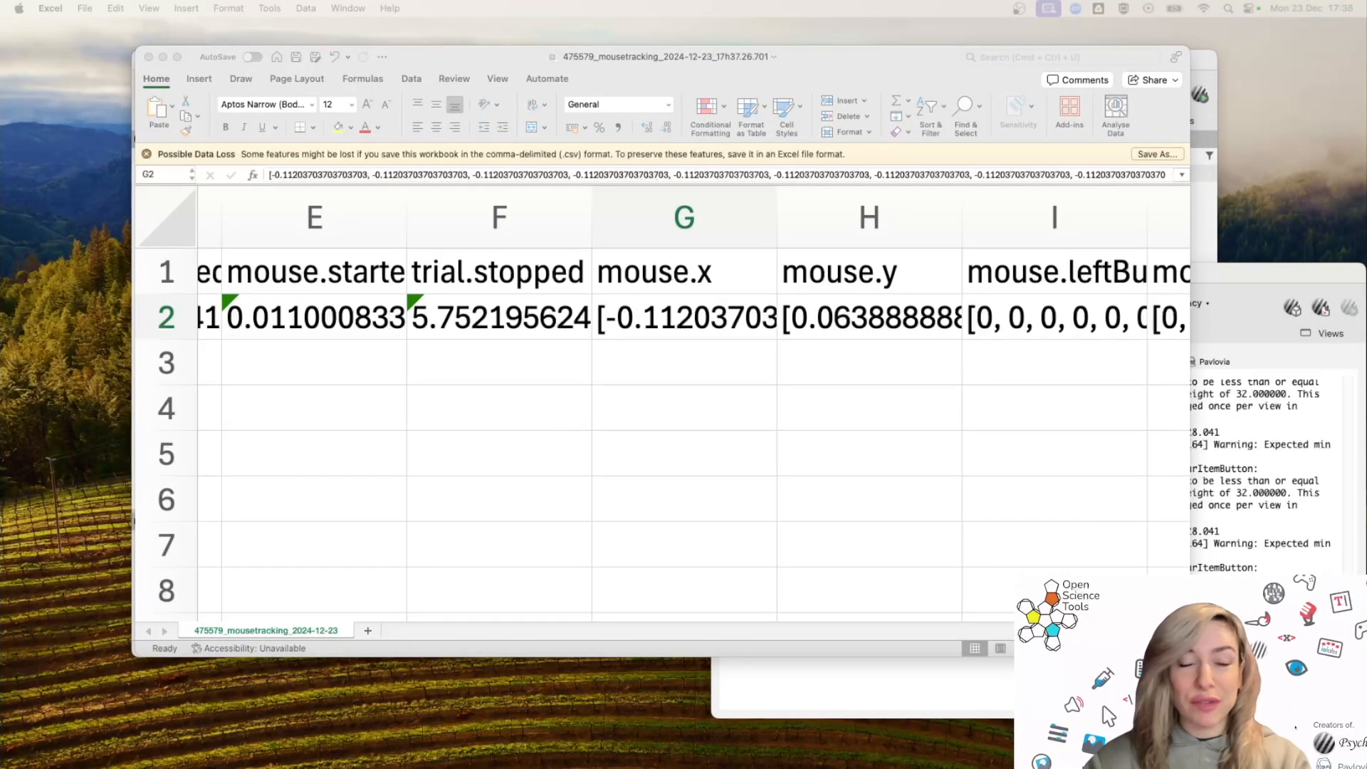
Inspect the new data file's mouse.x cell, expanding the formula bar to read its full list of values.
left_click(702, 267)
left_click(702, 264)
key("Right")
left_click(702, 263)
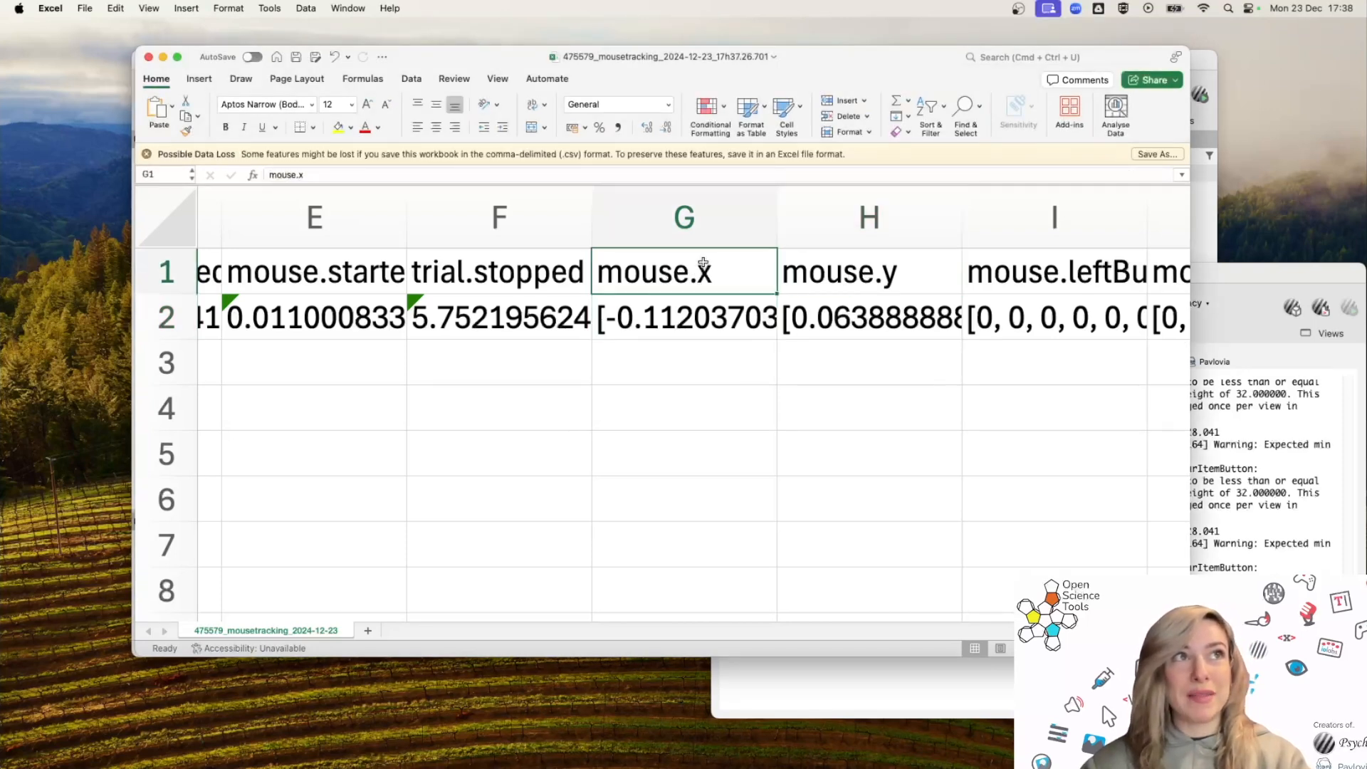
left_click(740, 310)
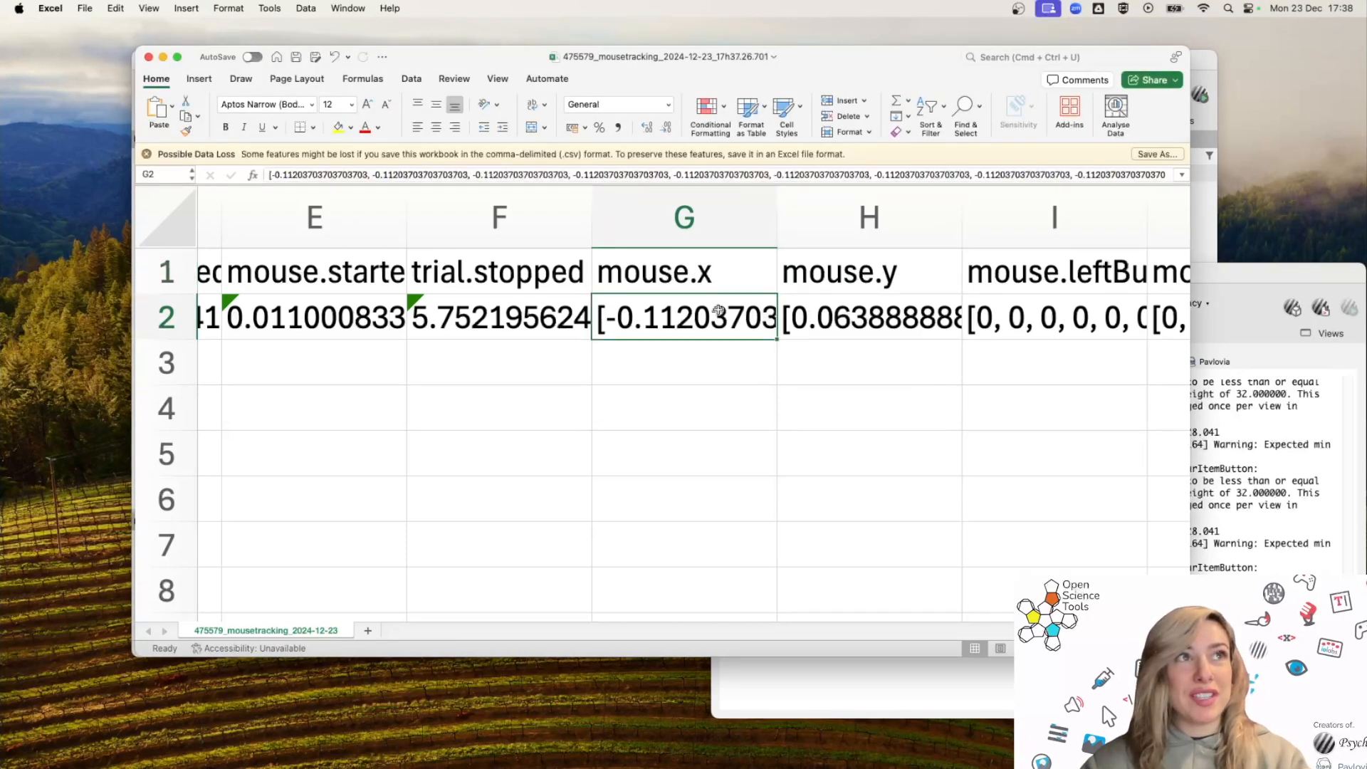
left_click_drag(740, 183, 751, 421)
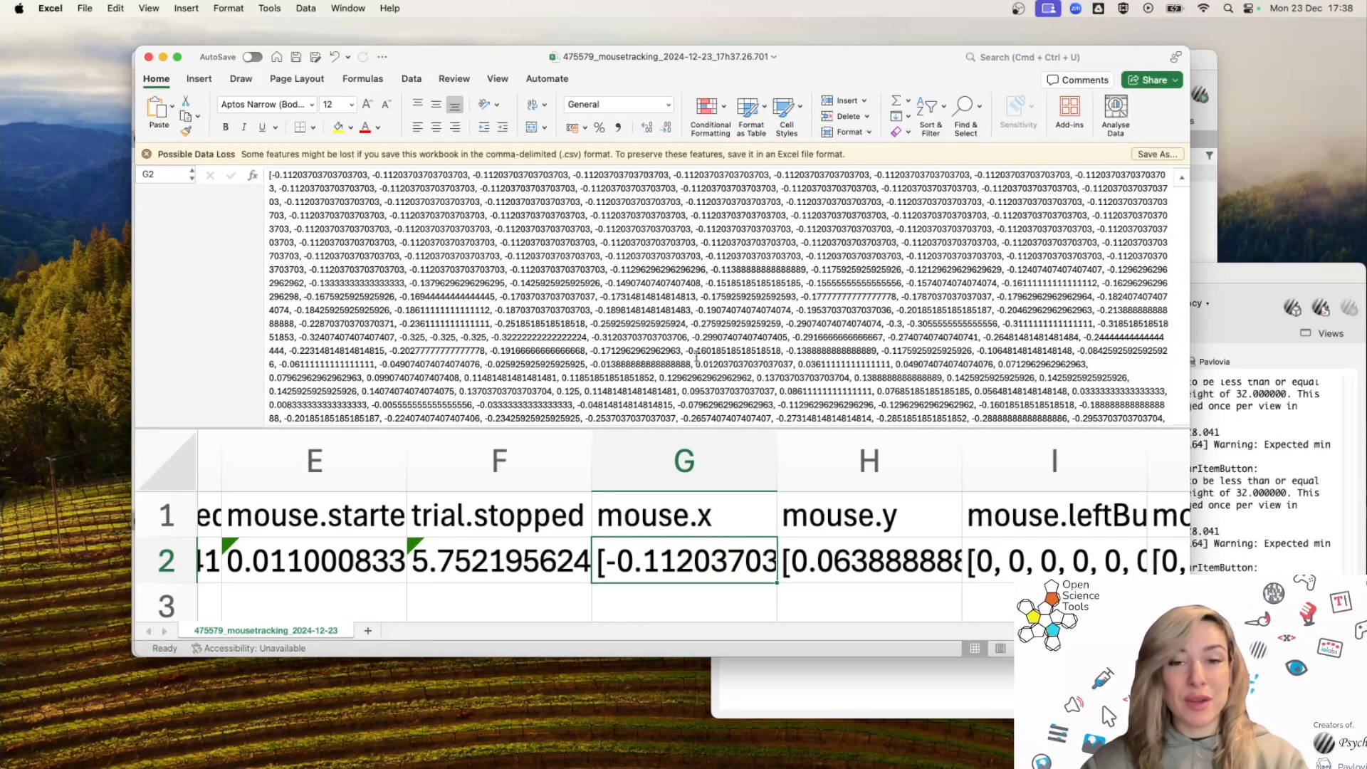